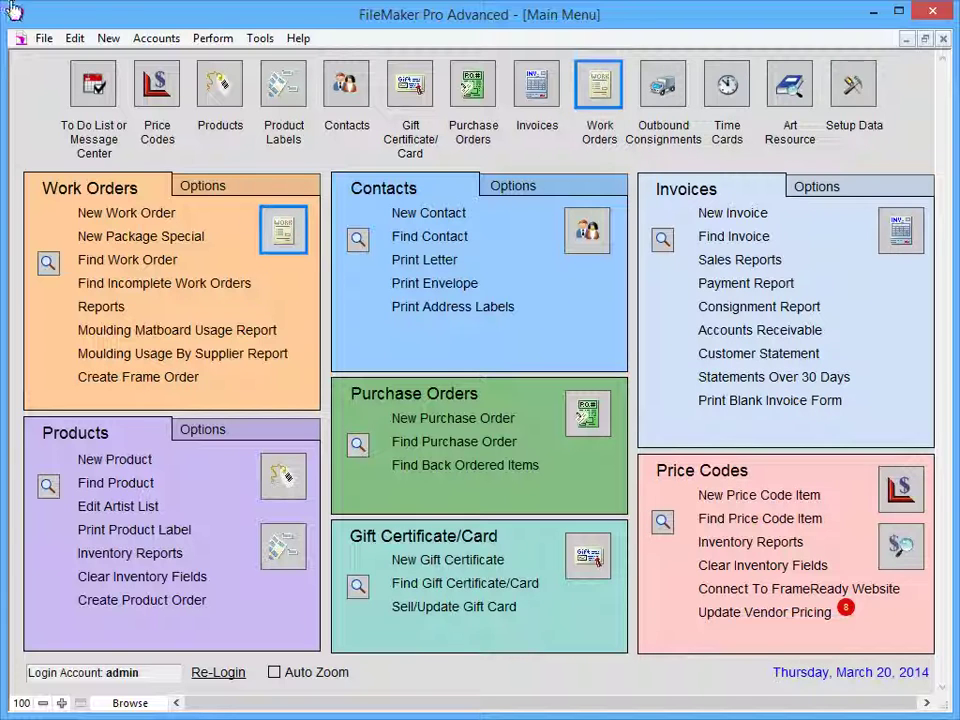
# - Start a new blank work order, WO# A0171, from the Main Menu's Work Orders panel
pyautogui.click(285, 230)
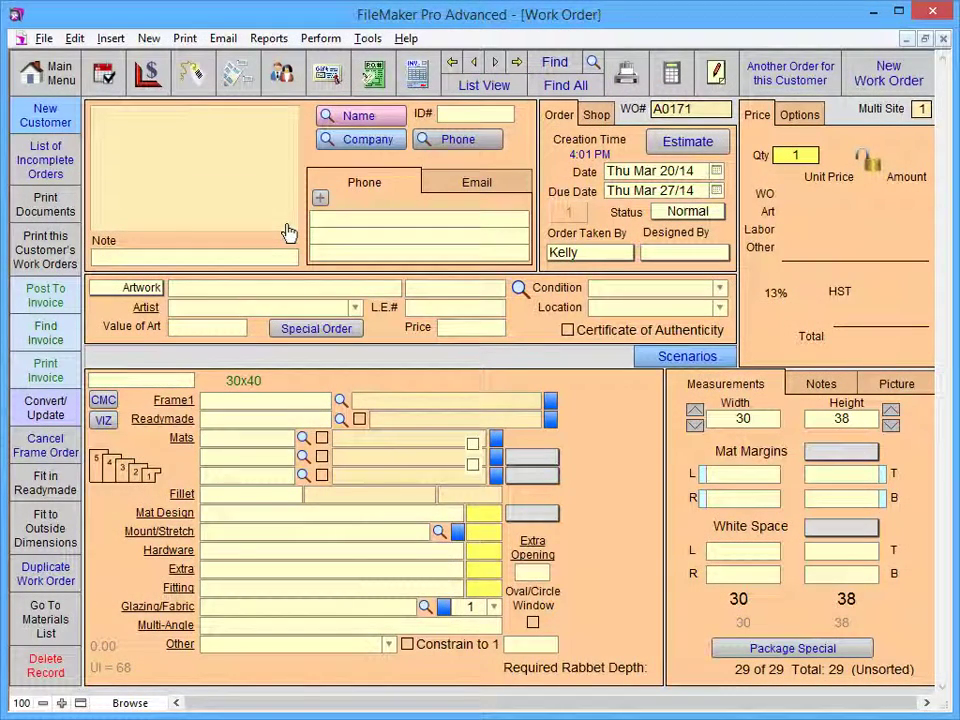
# - Edit the Custom 04 value list to add Bert as a new first line above Carol
pyautogui.click(604, 258)
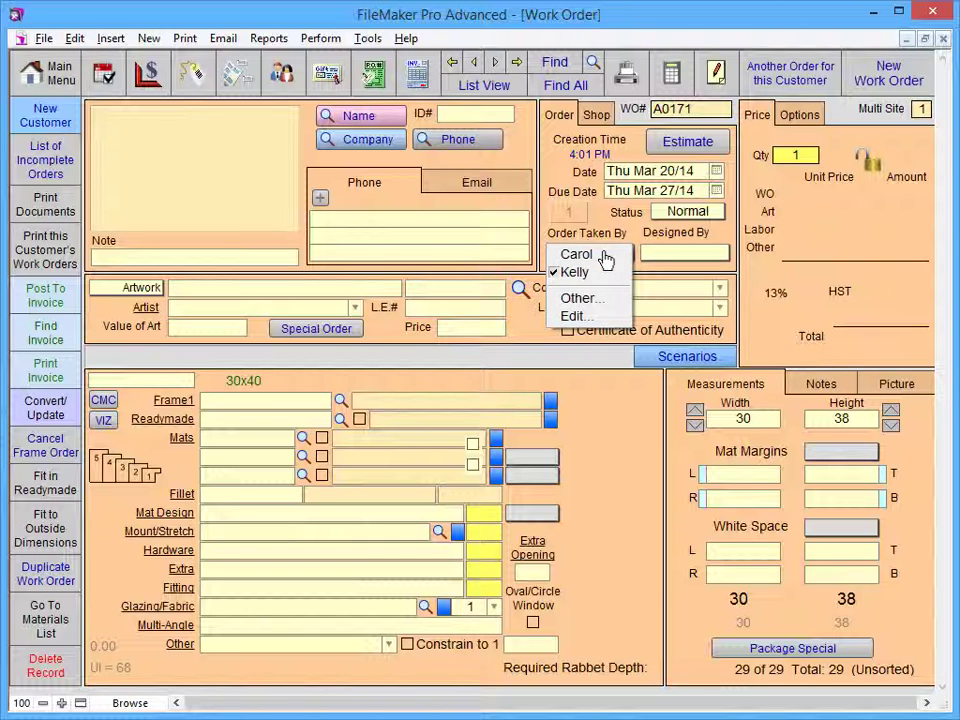
pyautogui.click(572, 315)
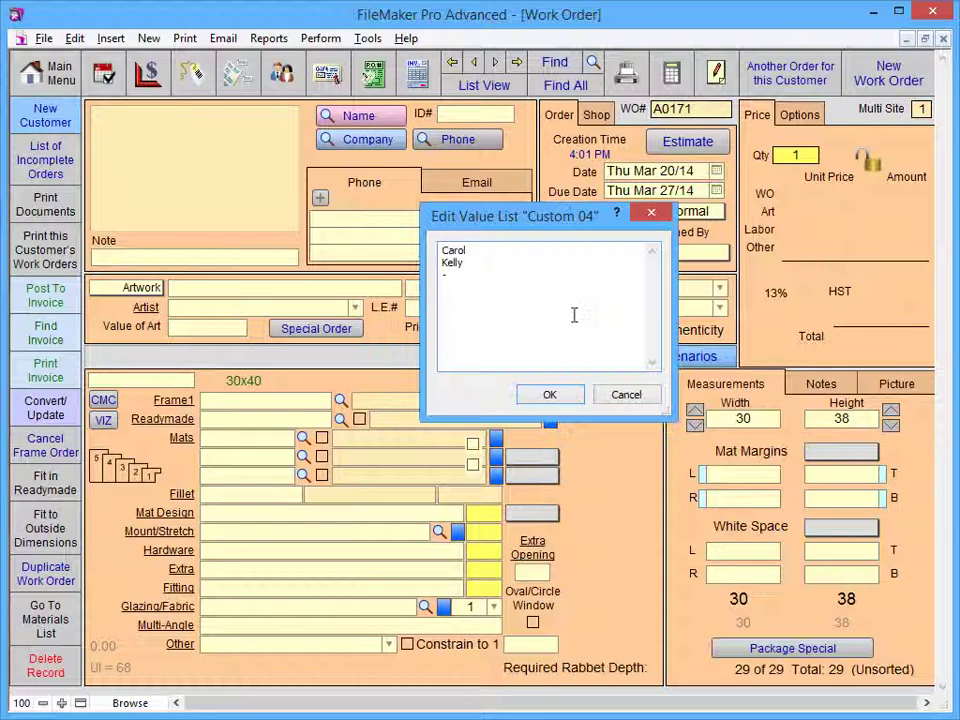
pyautogui.click(443, 251)
pyautogui.press('Return')
pyautogui.write('Bert')
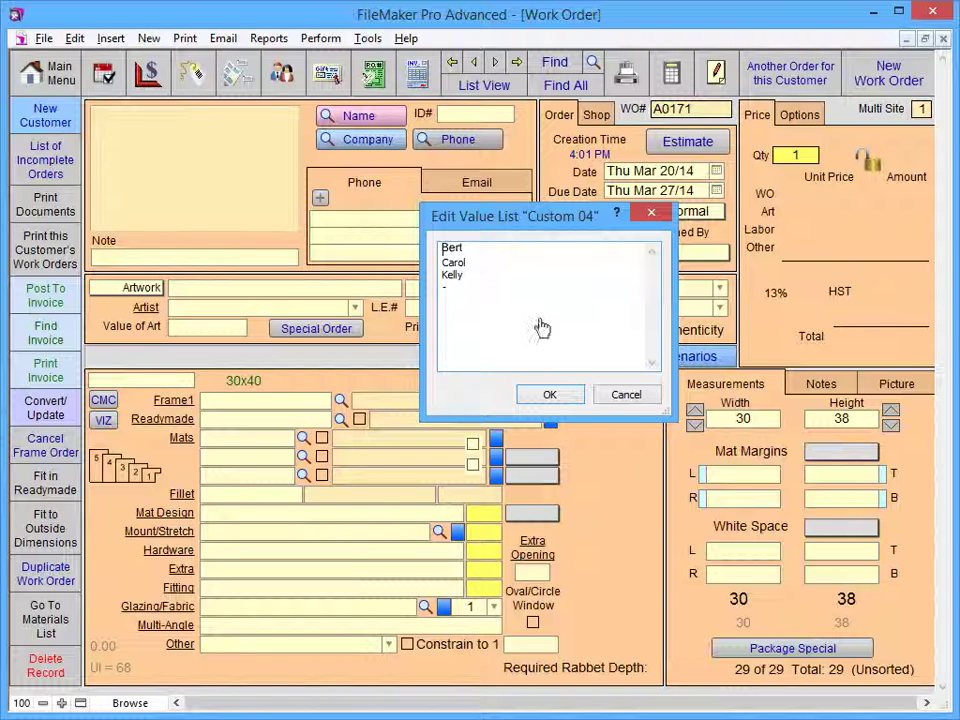
pyautogui.click(551, 394)
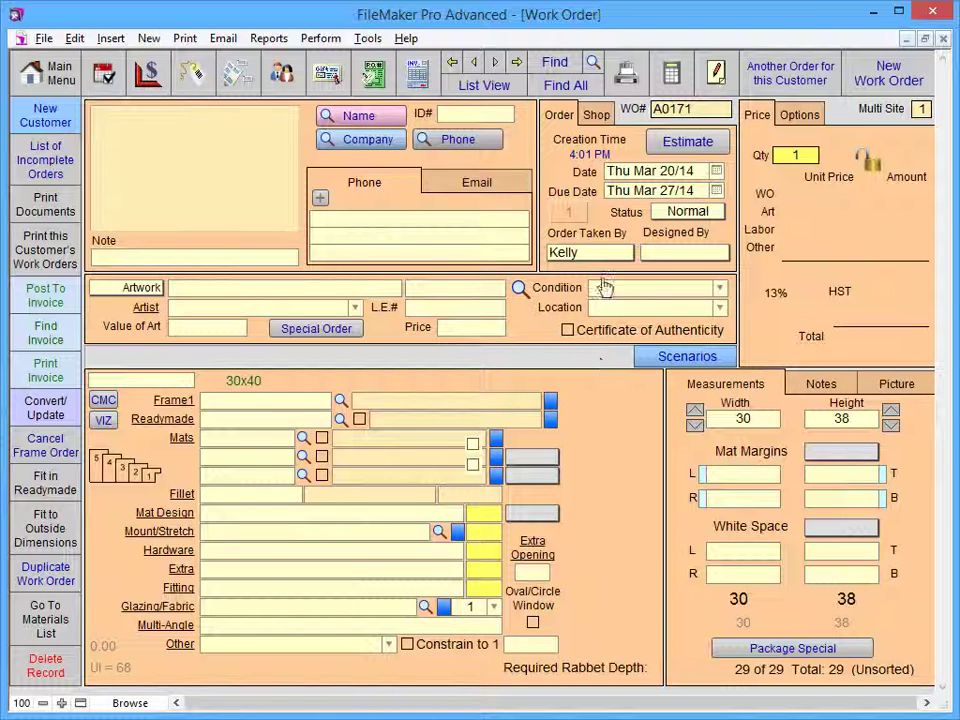
# - Choose Bert for Order Taken By, tab through the remaining fields, and commit the work order
pyautogui.click(605, 254)
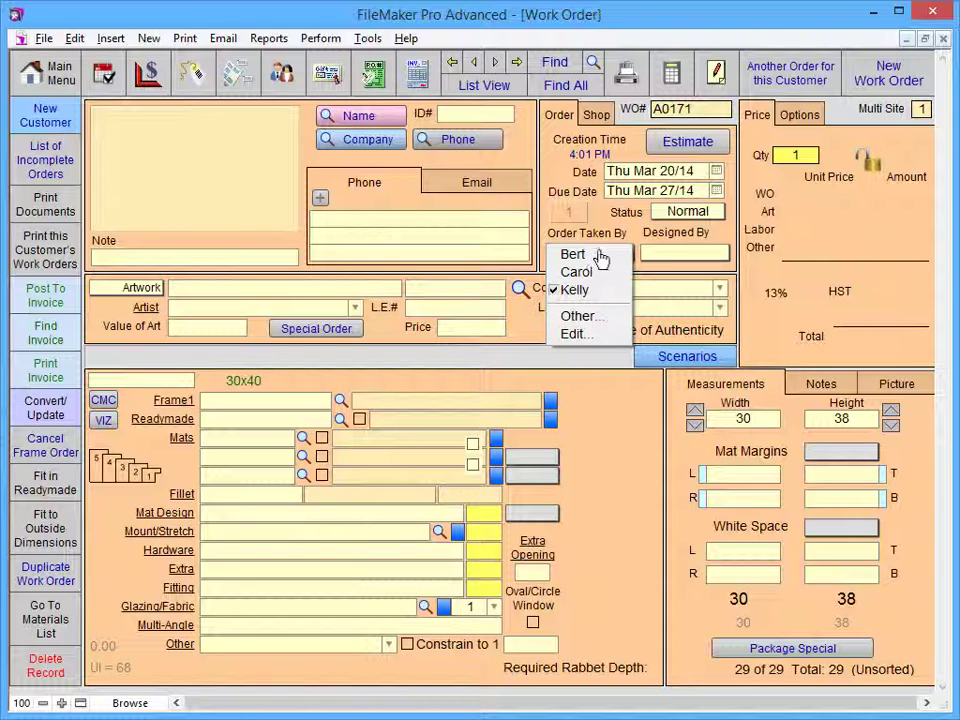
pyautogui.click(573, 256)
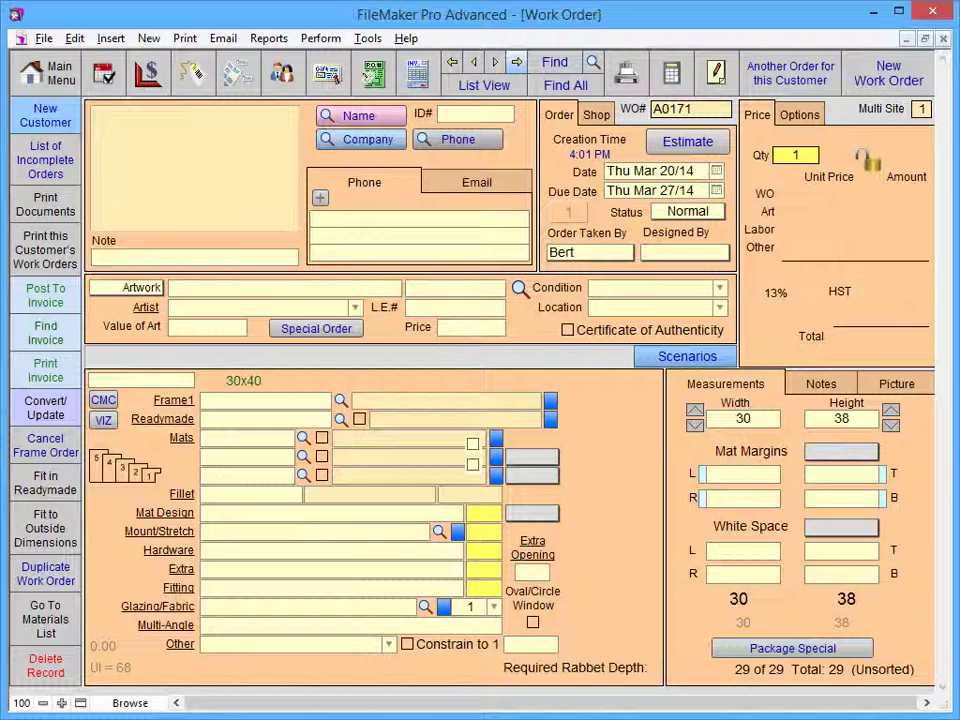
pyautogui.click(685, 252)
pyautogui.press('Tab')
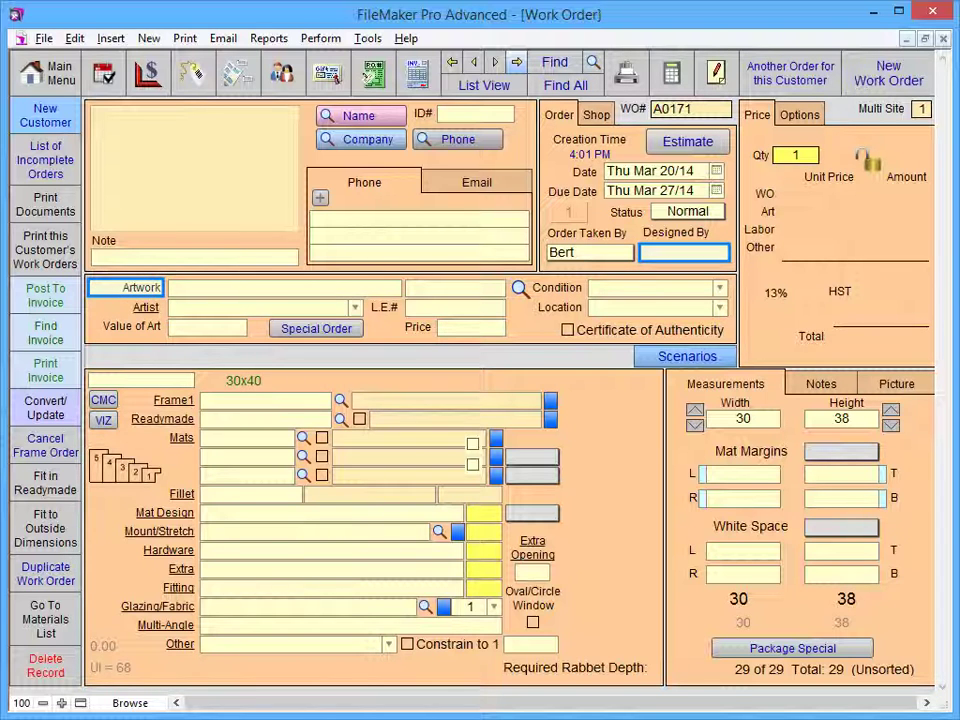
pyautogui.press('Tab')
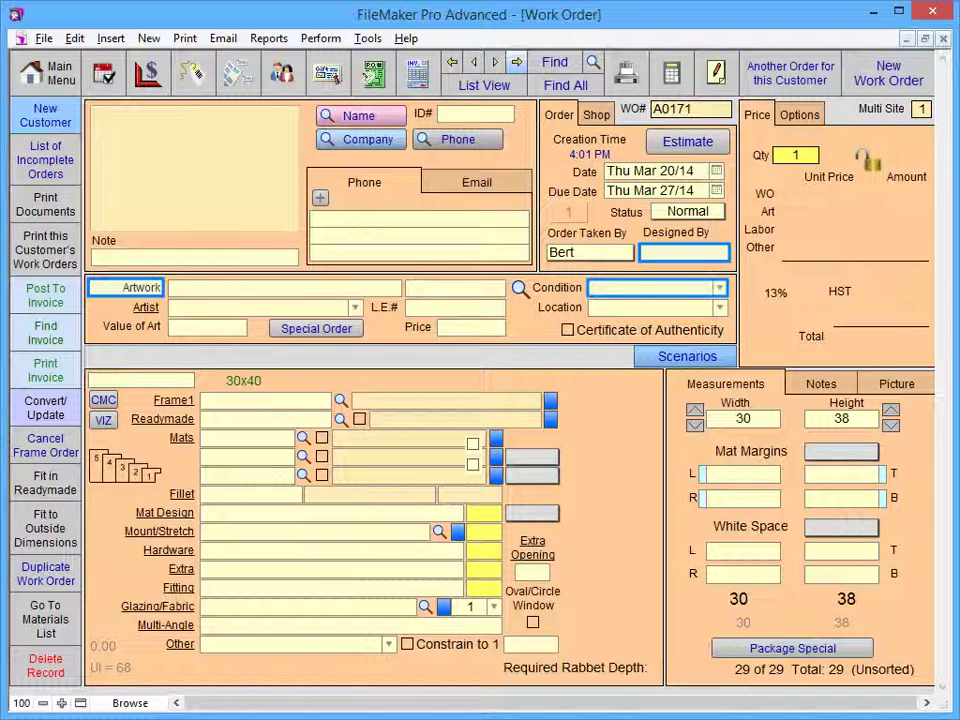
pyautogui.press('Tab')
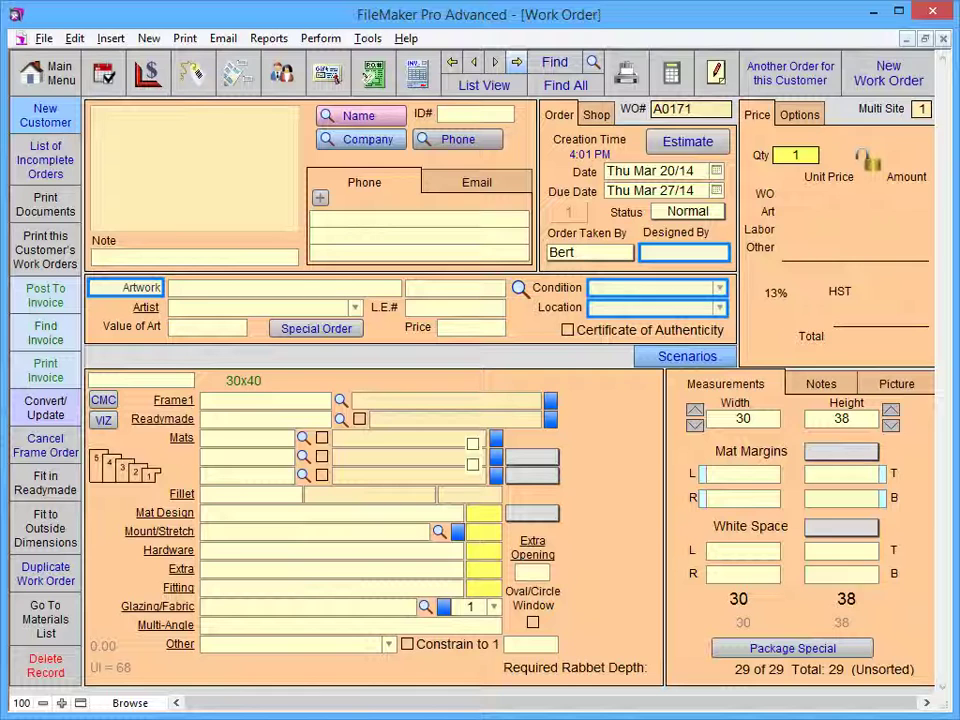
pyautogui.press('Tab')
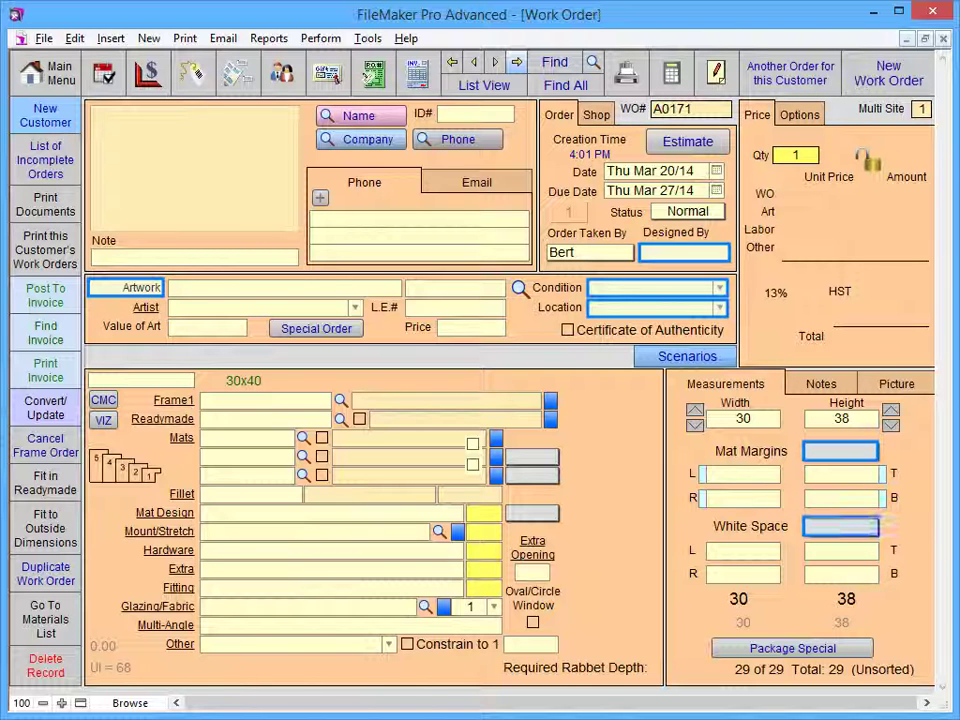
pyautogui.press('Tab')
pyautogui.press('Tab')
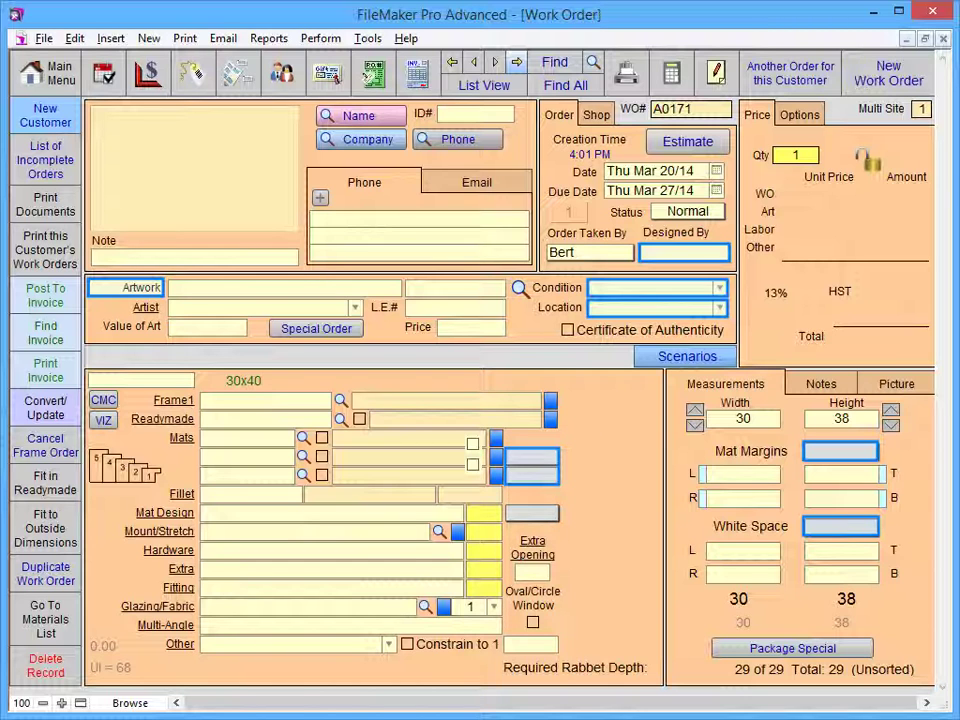
pyautogui.press('Tab')
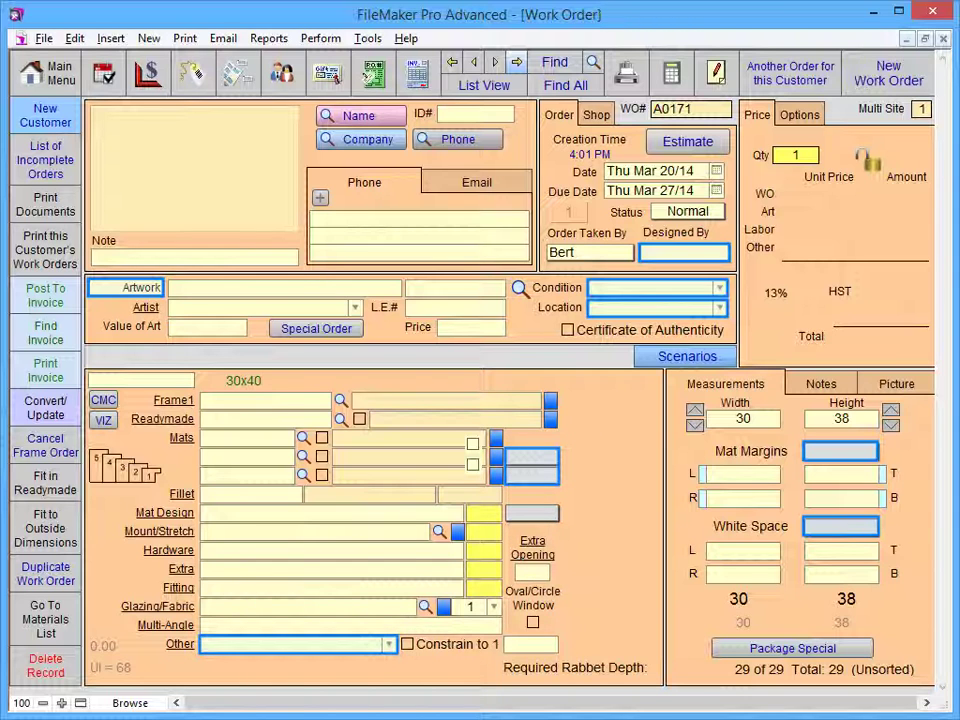
pyautogui.press('Escape')
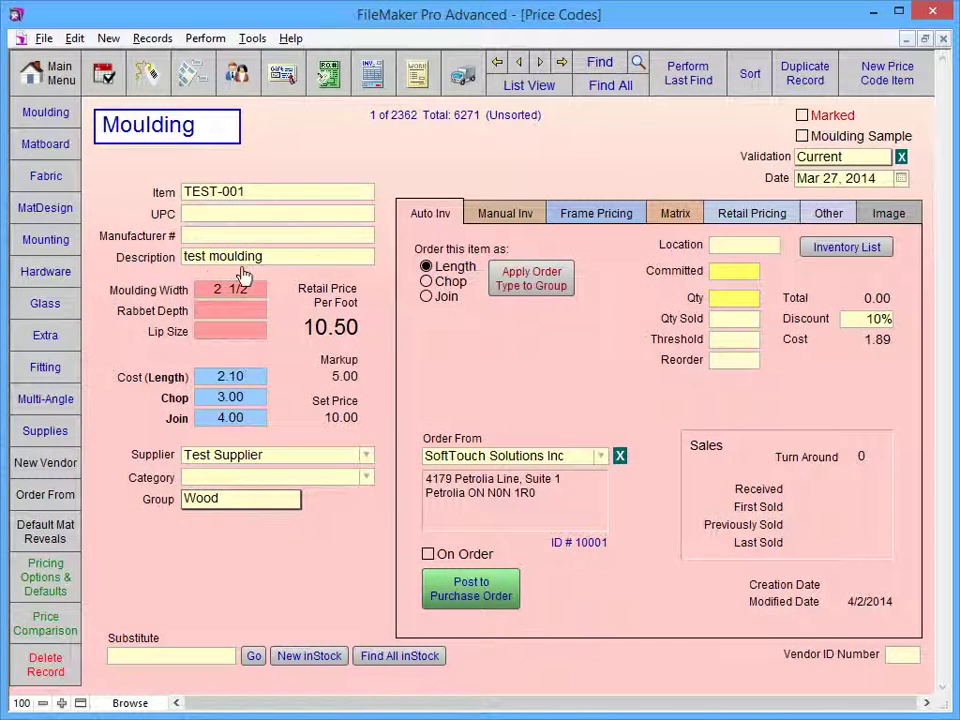
# - Show the Fitting price codes in List View, listing all eight items
pyautogui.click(45, 368)
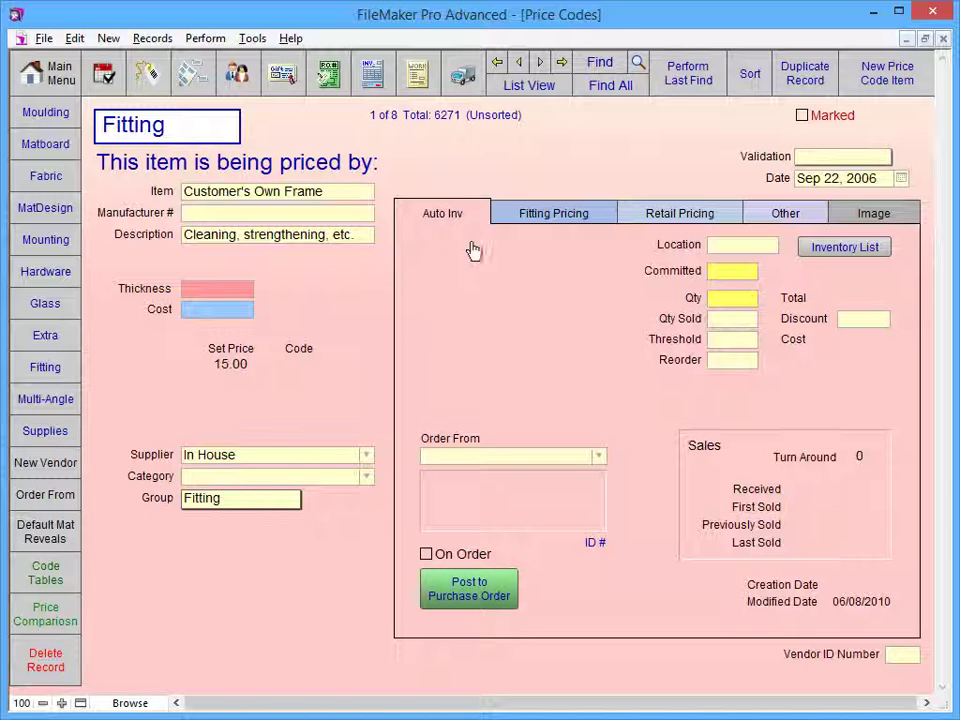
pyautogui.click(528, 87)
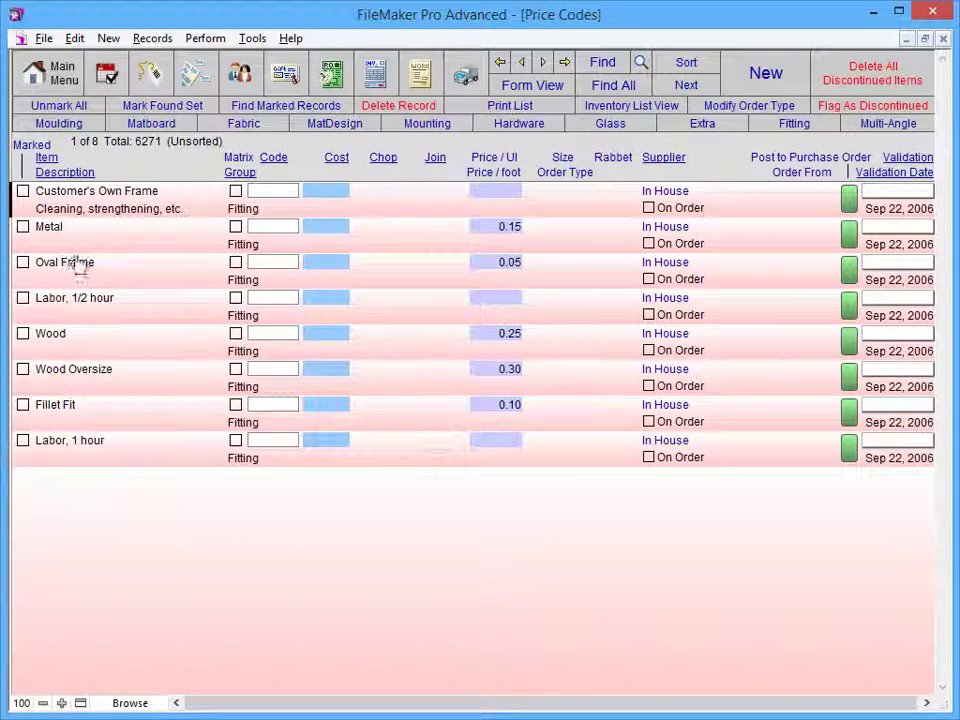
# - Change the Labor, 1/2 hour fitting's set price from 25 to 30 on its Pricing tab
pyautogui.click(71, 310)
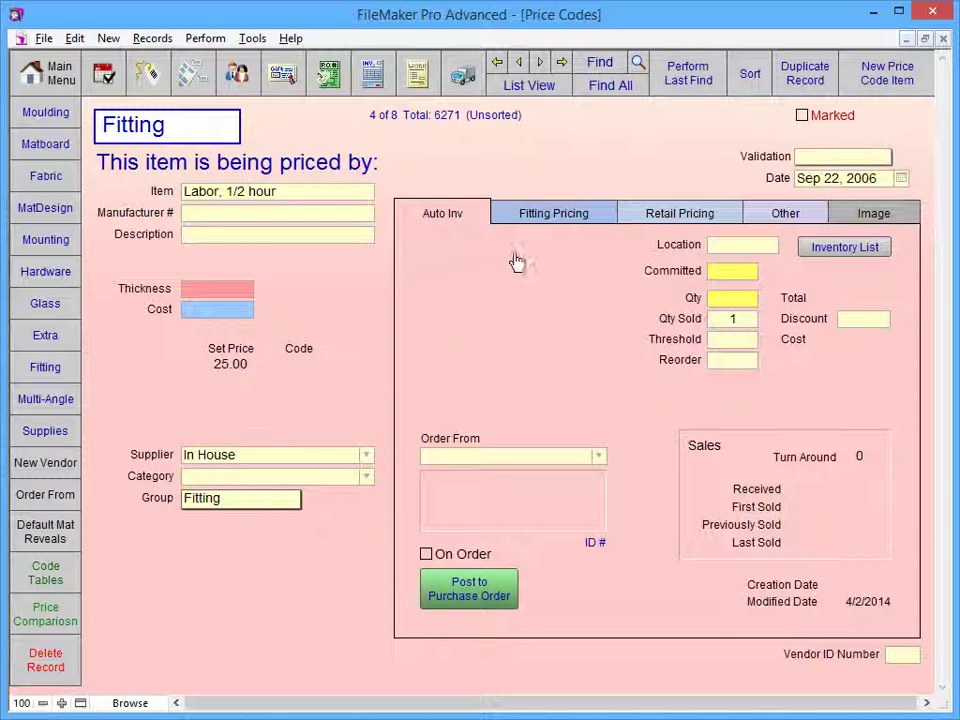
pyautogui.click(551, 214)
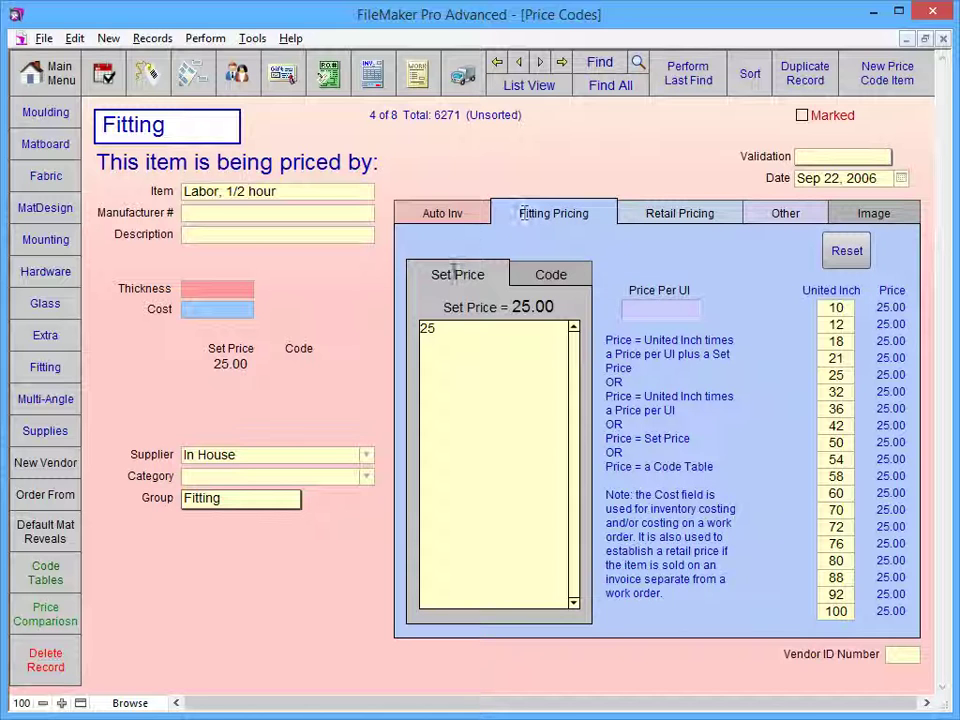
pyautogui.click(445, 330)
pyautogui.press('BackSpace')
pyautogui.press('BackSpace')
pyautogui.write('30')
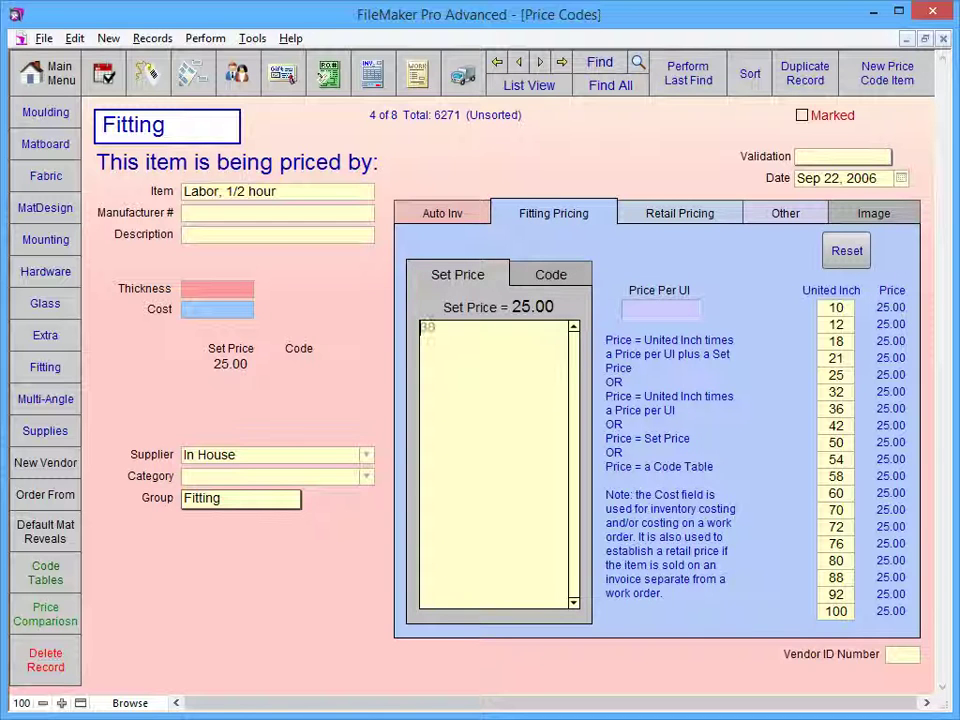
pyautogui.press('Return')
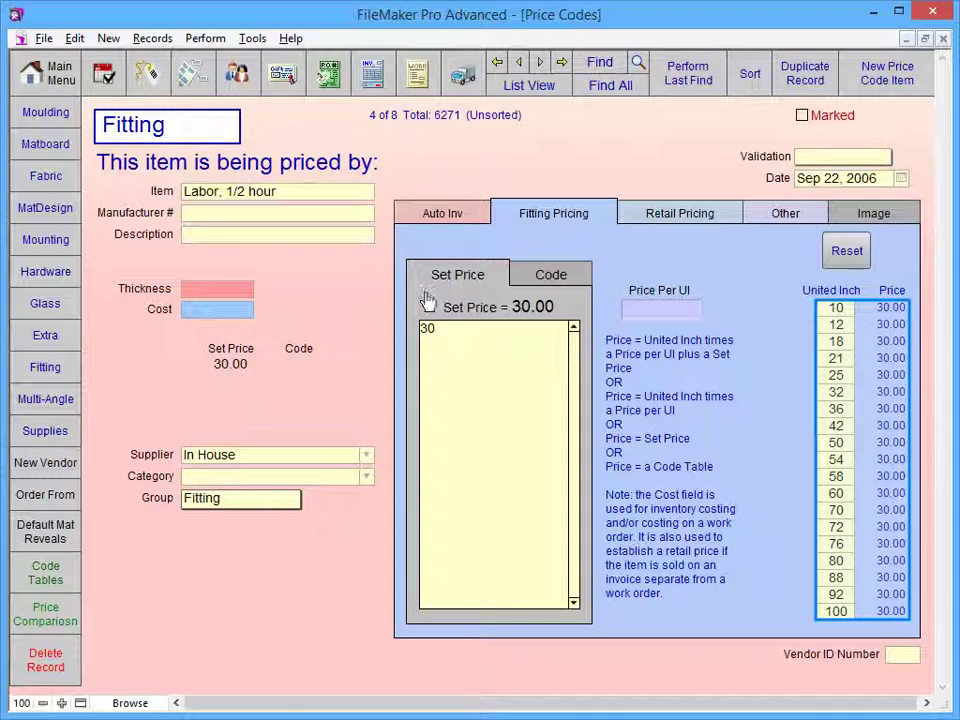
# - On the work order, pick Labor, 1/2 hour as the Fitting, priced at 30.00
pyautogui.click(417, 76)
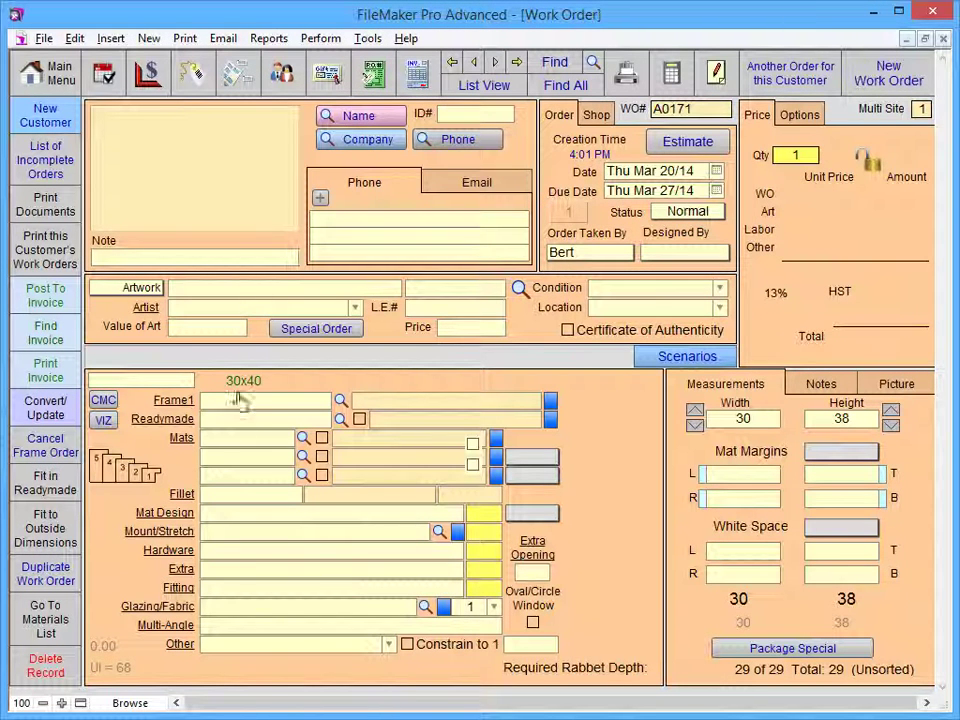
pyautogui.click(235, 590)
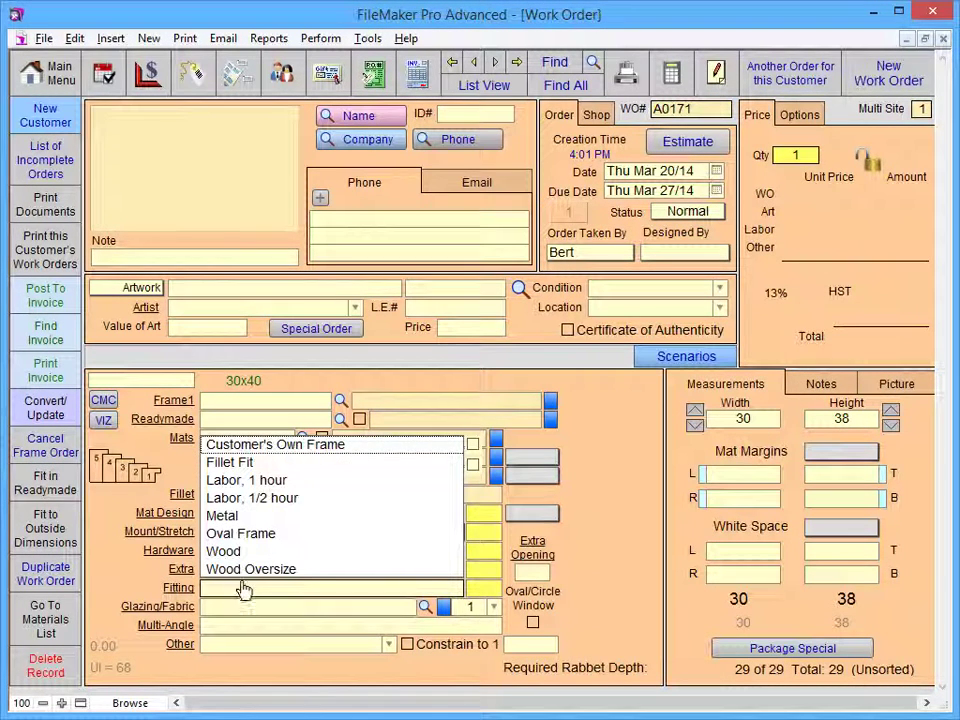
pyautogui.click(252, 498)
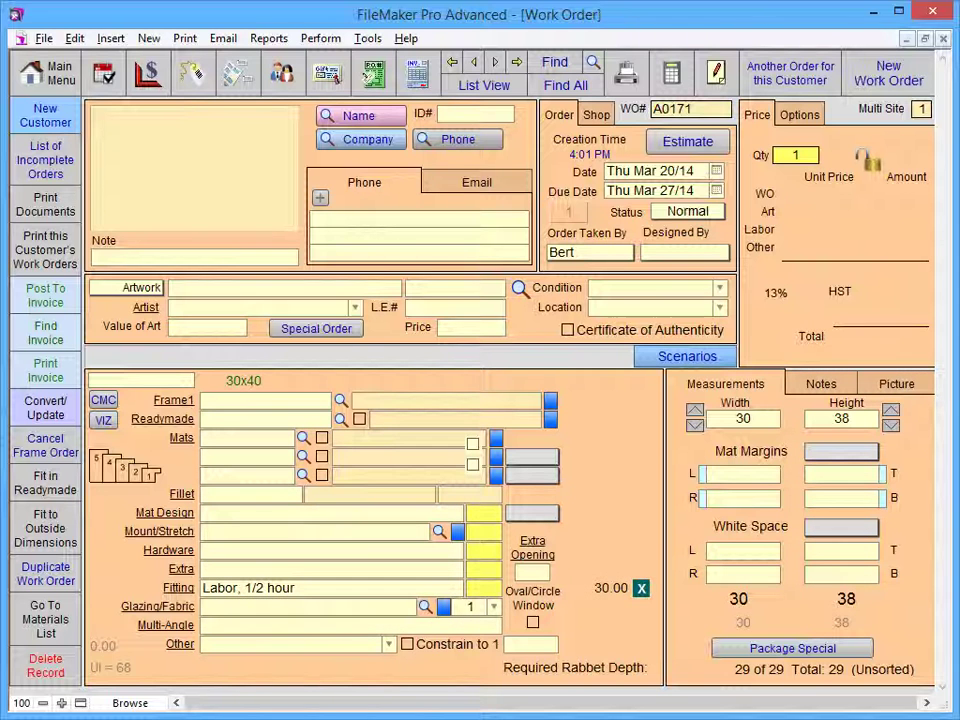
pyautogui.click(610, 588)
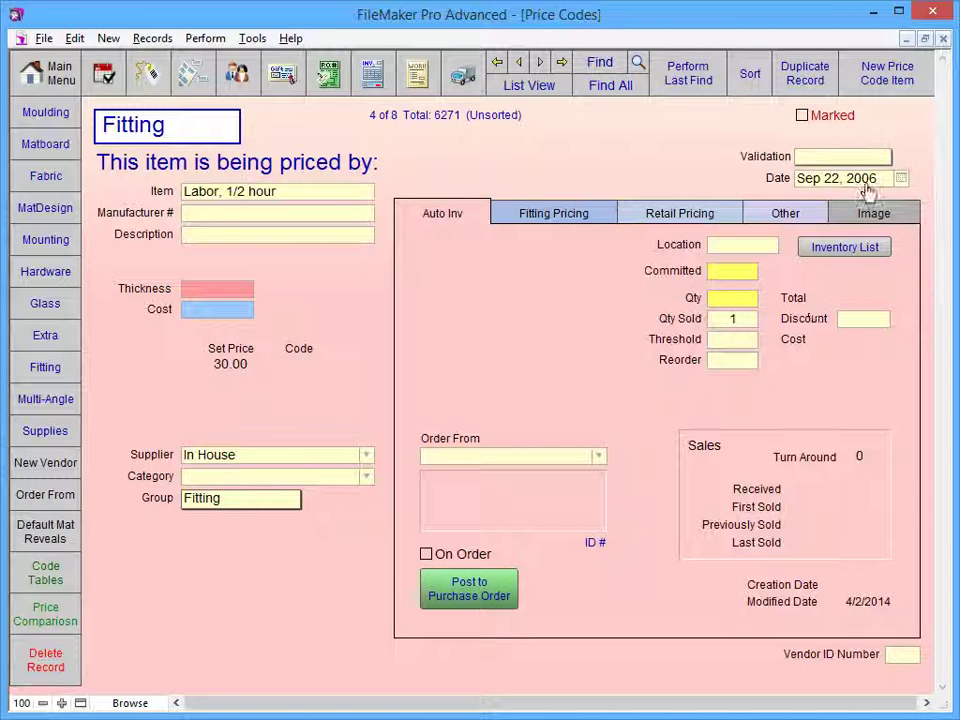
# - Create a new price code item in the Mounting group, priced by United Inch Area
pyautogui.click(878, 89)
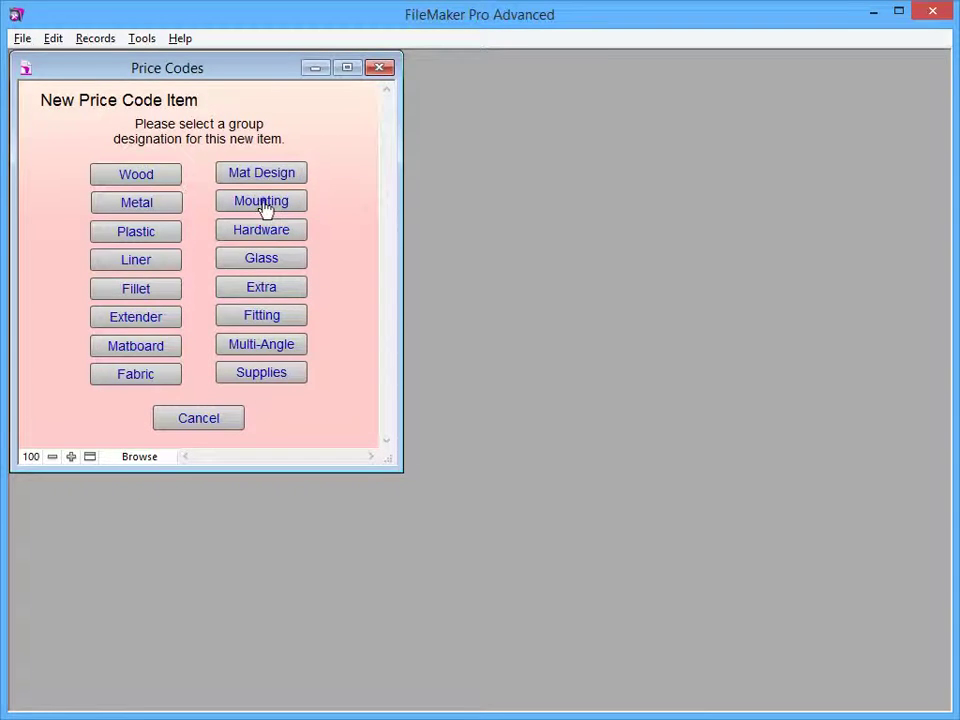
pyautogui.click(266, 204)
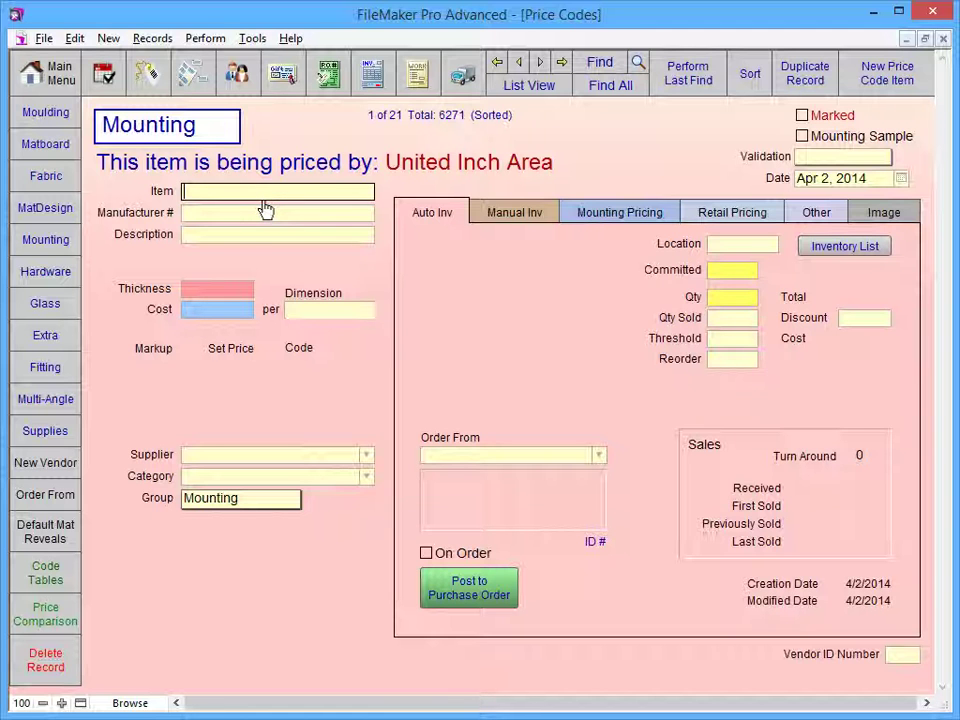
# - Name the item 'Drymount on Foamcore', supplier In House, cost 10 per 32 x 40 board
pyautogui.write('Drymount on Foamcore')
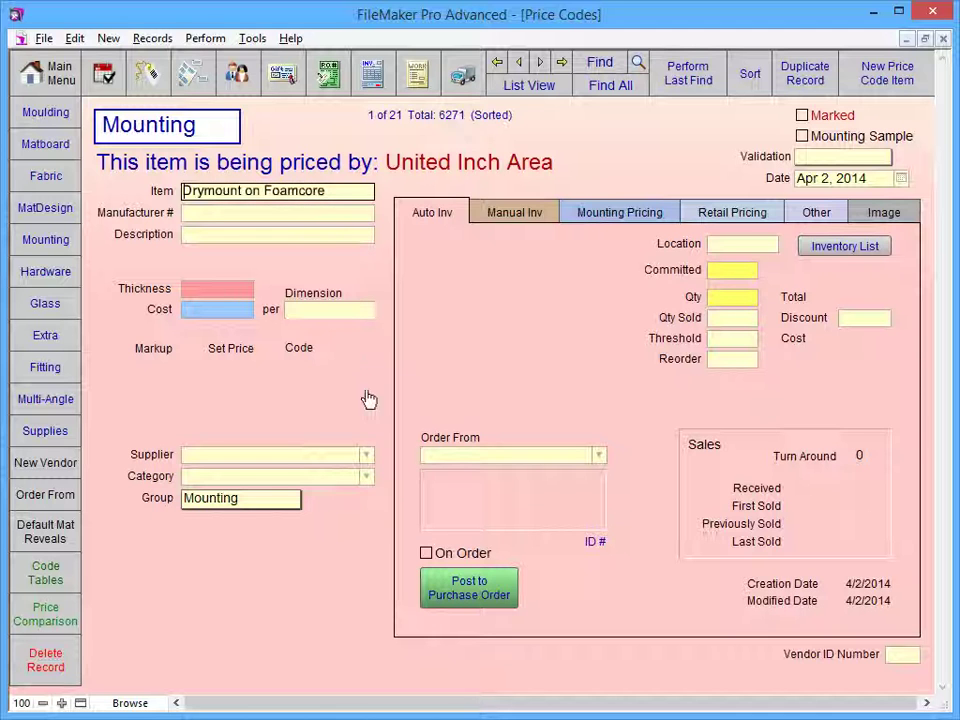
pyautogui.click(366, 455)
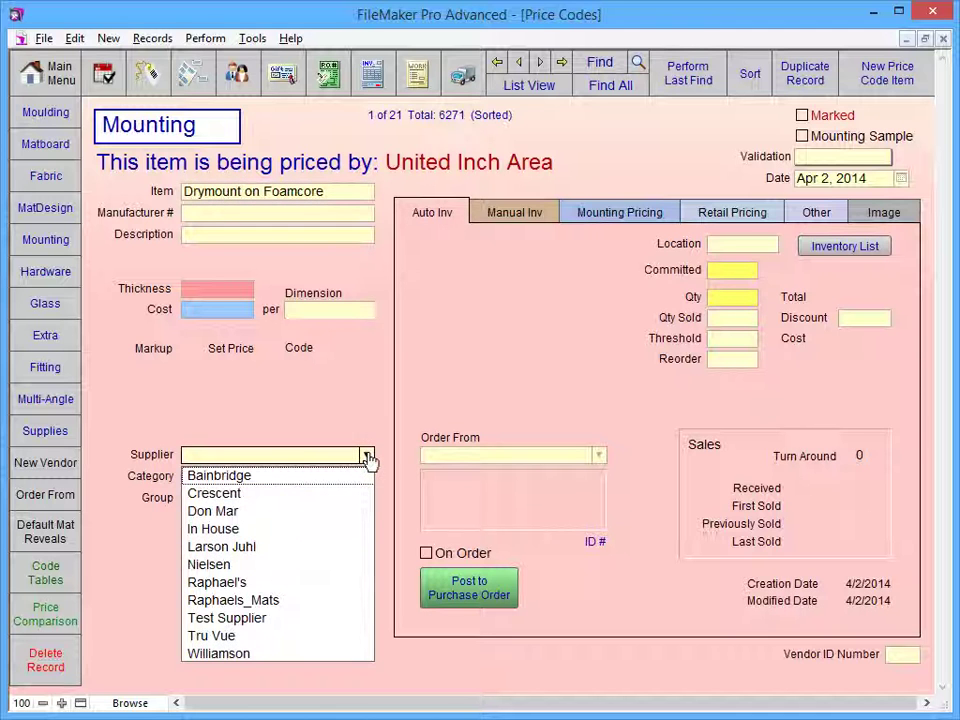
pyautogui.click(212, 529)
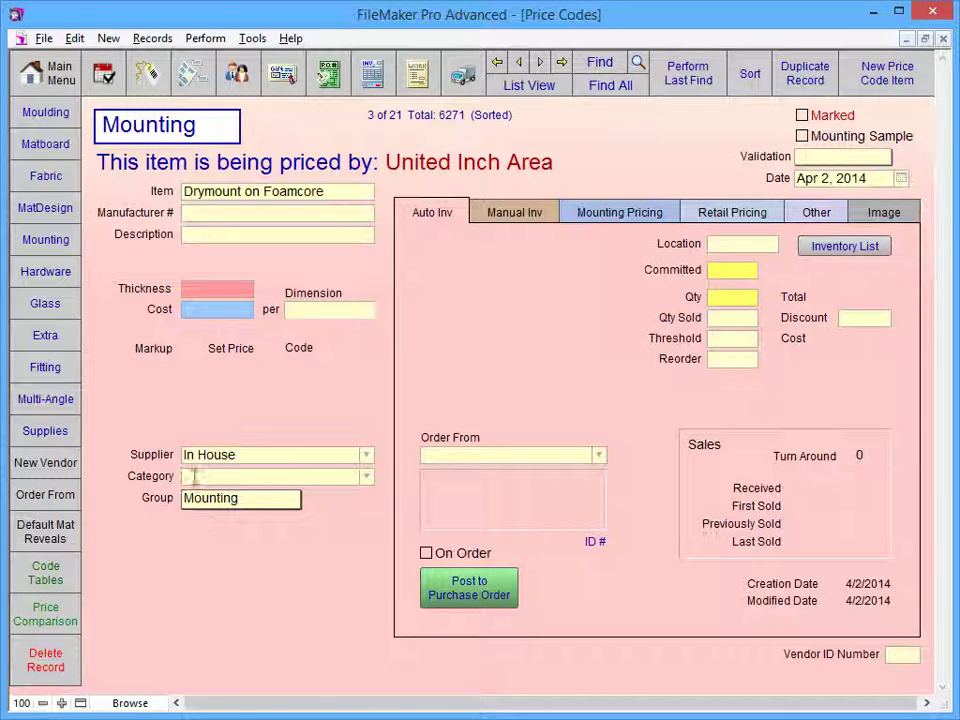
pyautogui.click(187, 314)
pyautogui.write('10')
pyautogui.click(355, 313)
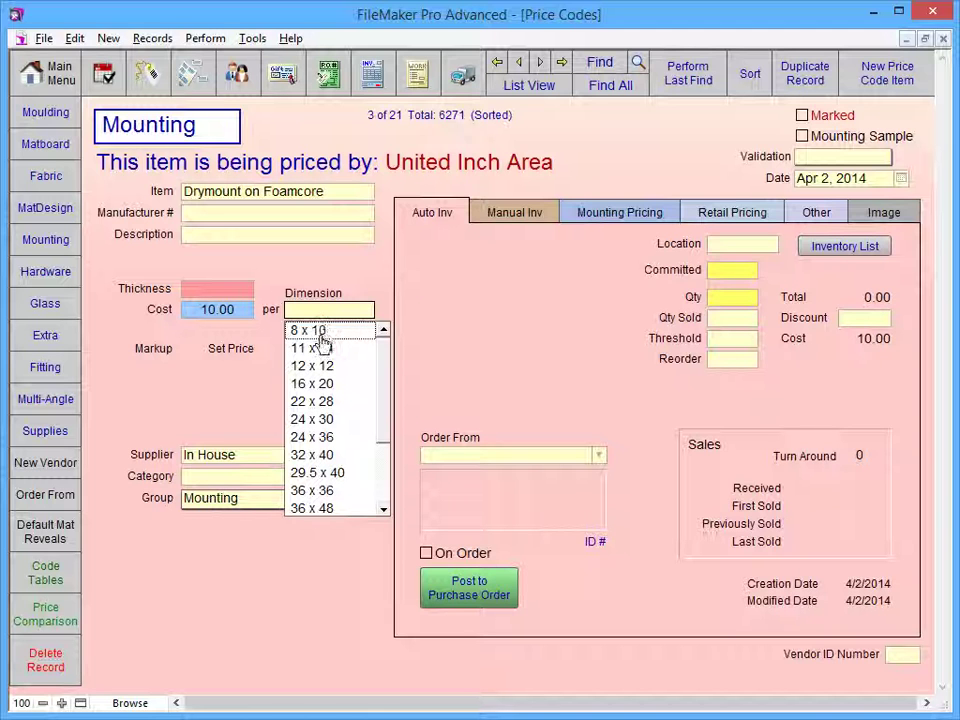
pyautogui.click(311, 455)
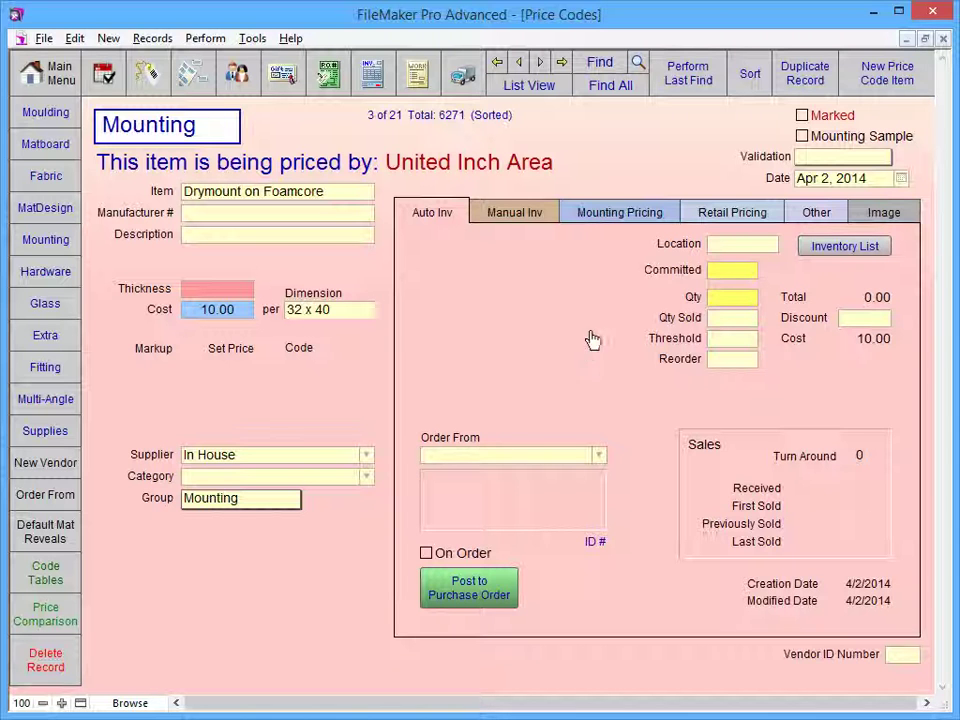
# - Set a markup of 3 on Drymount on Foamcore's Mounting Pricing tab, then return to the work order
pyautogui.click(620, 214)
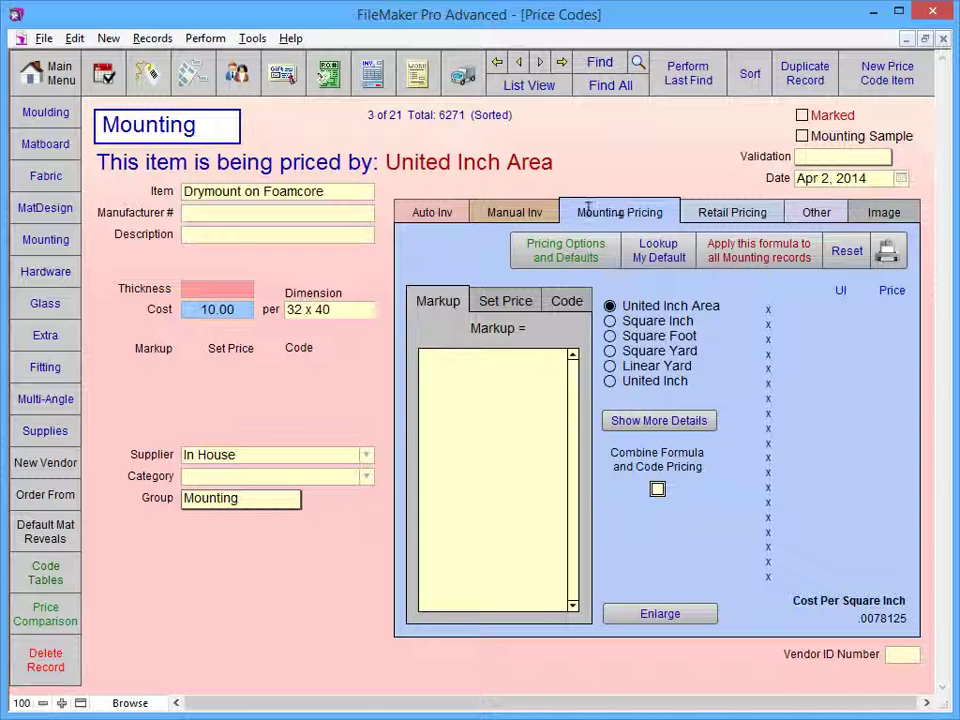
pyautogui.click(423, 359)
pyautogui.write('3')
pyautogui.press('Return')
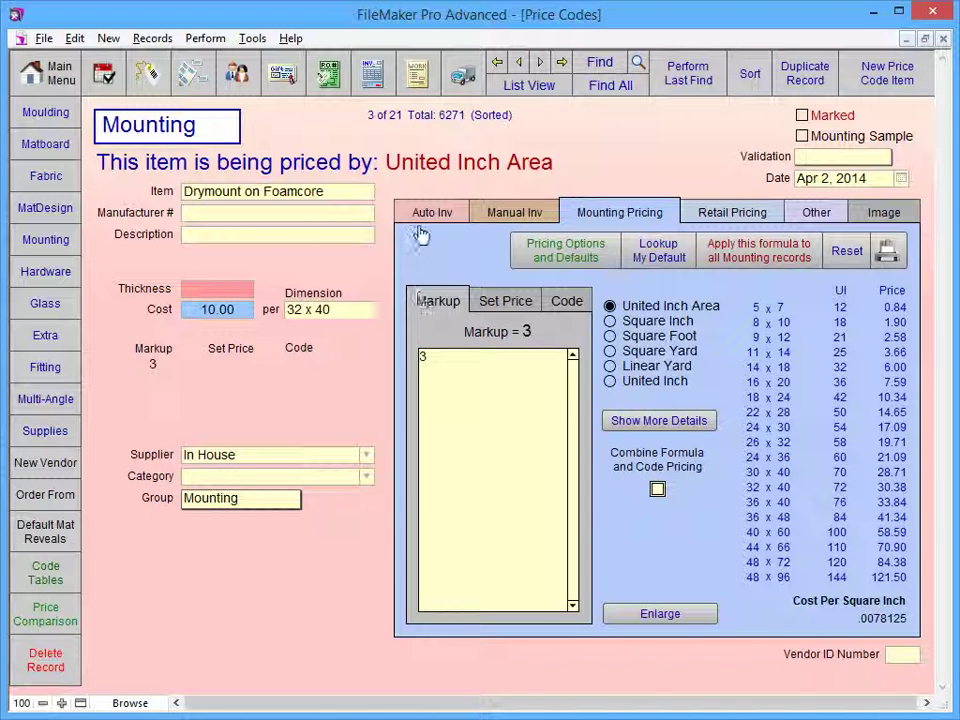
pyautogui.click(418, 76)
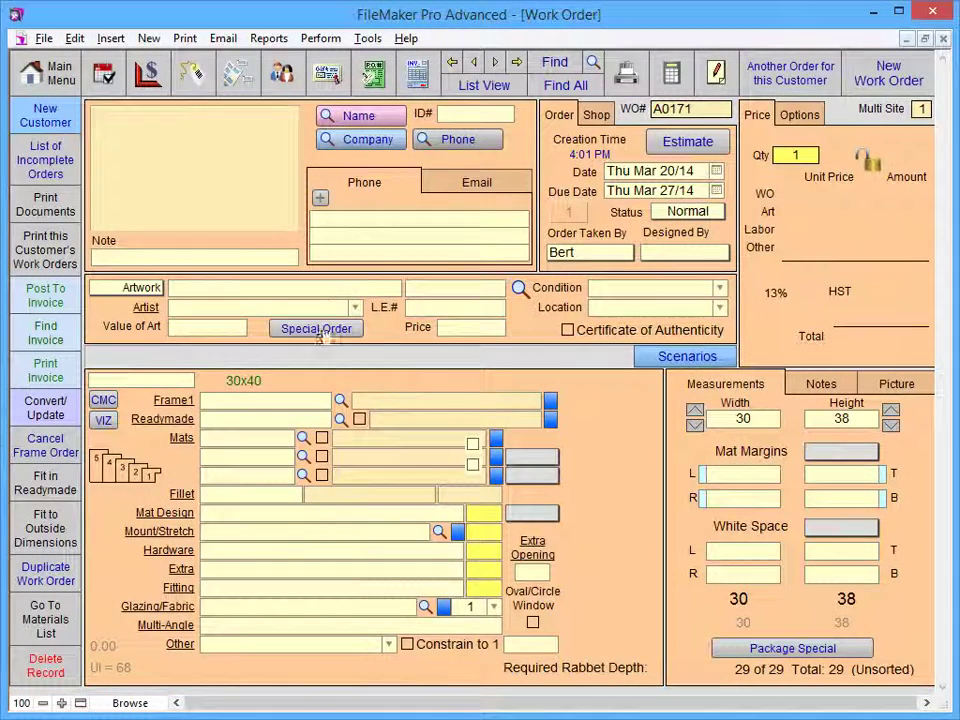
# - Choose Drymount on Foamcore for the work order's Mount/Stretch line, adding 27.09
pyautogui.click(319, 533)
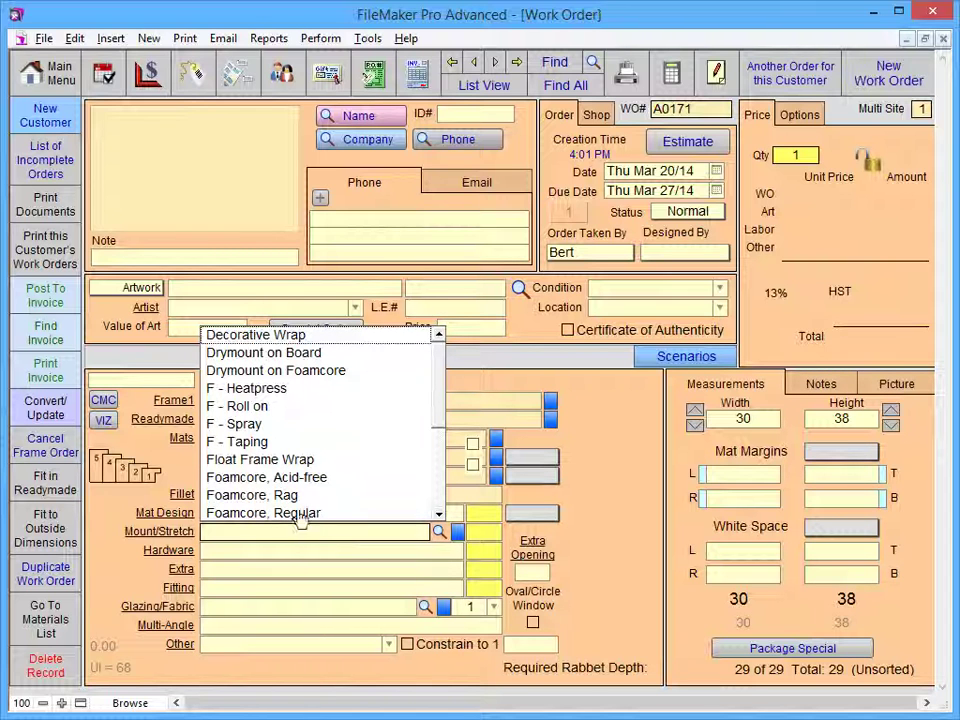
pyautogui.click(317, 370)
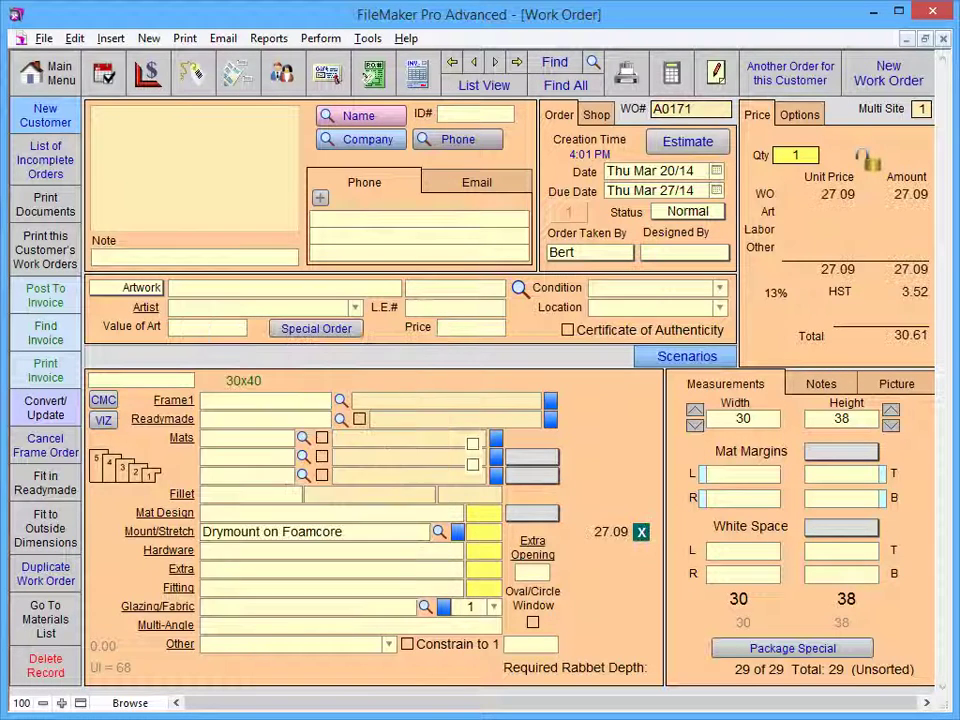